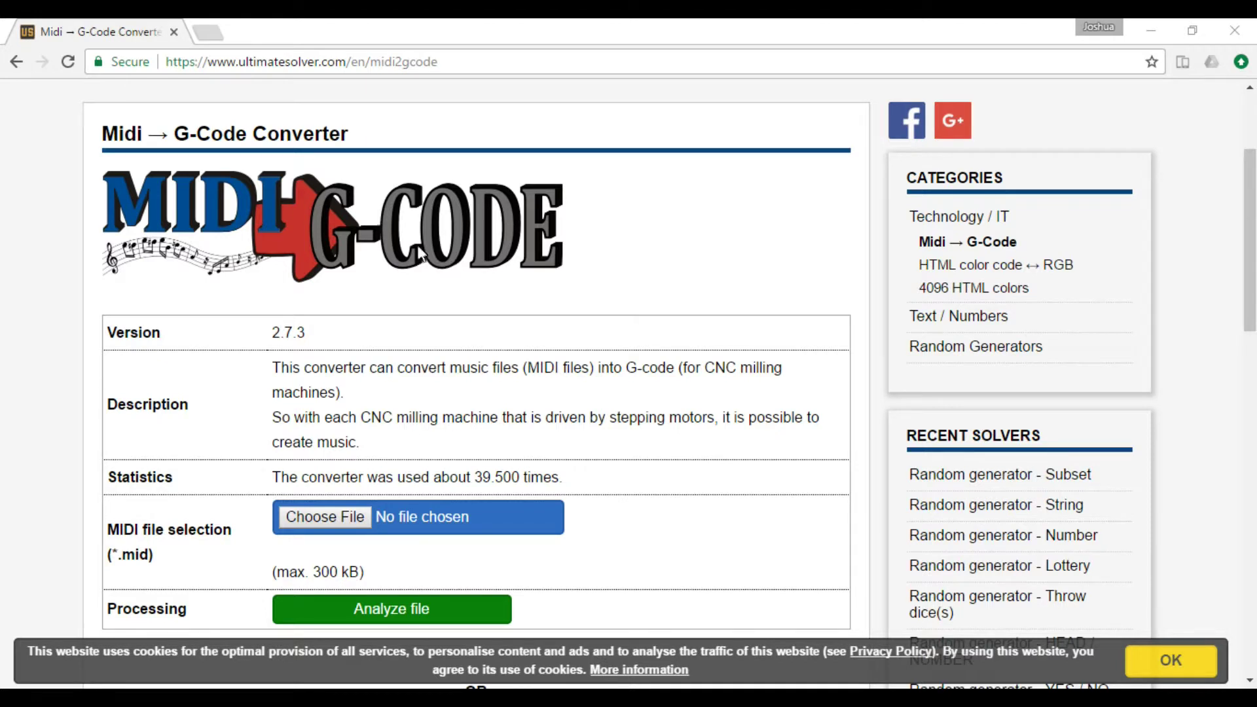
Open a new browser tab and search Google for 'midi to g code'
click(452, 62)
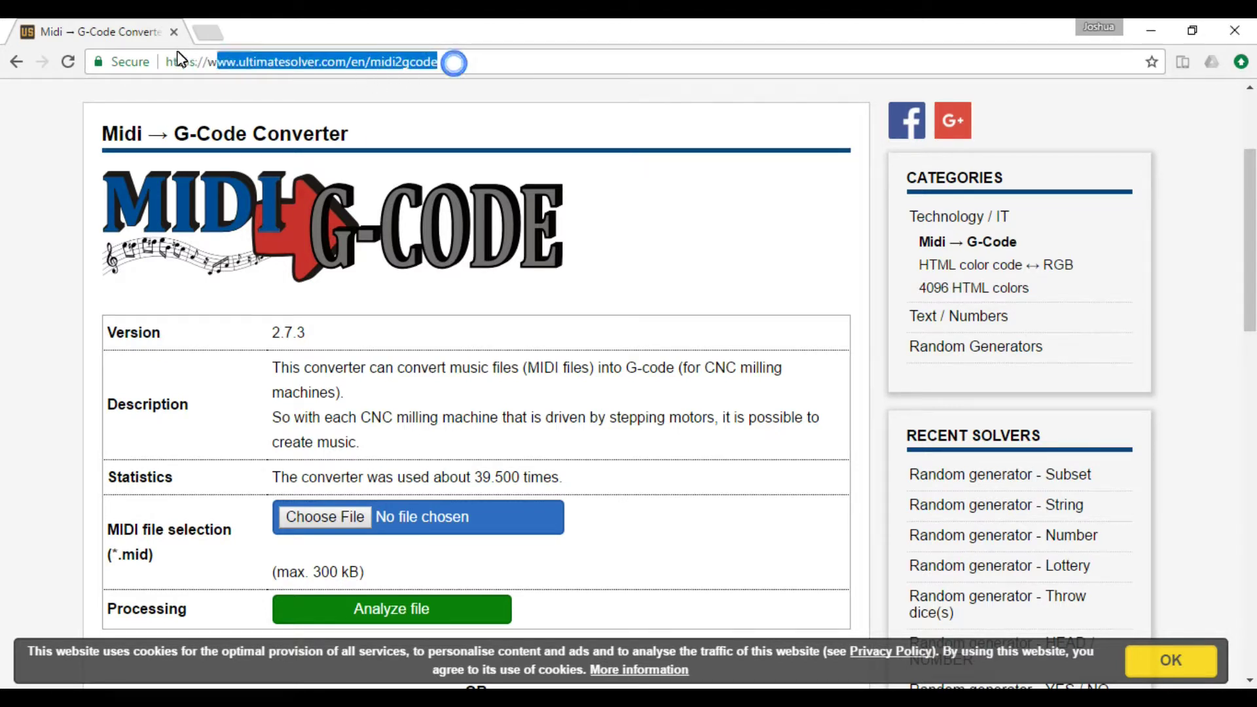
click(242, 61)
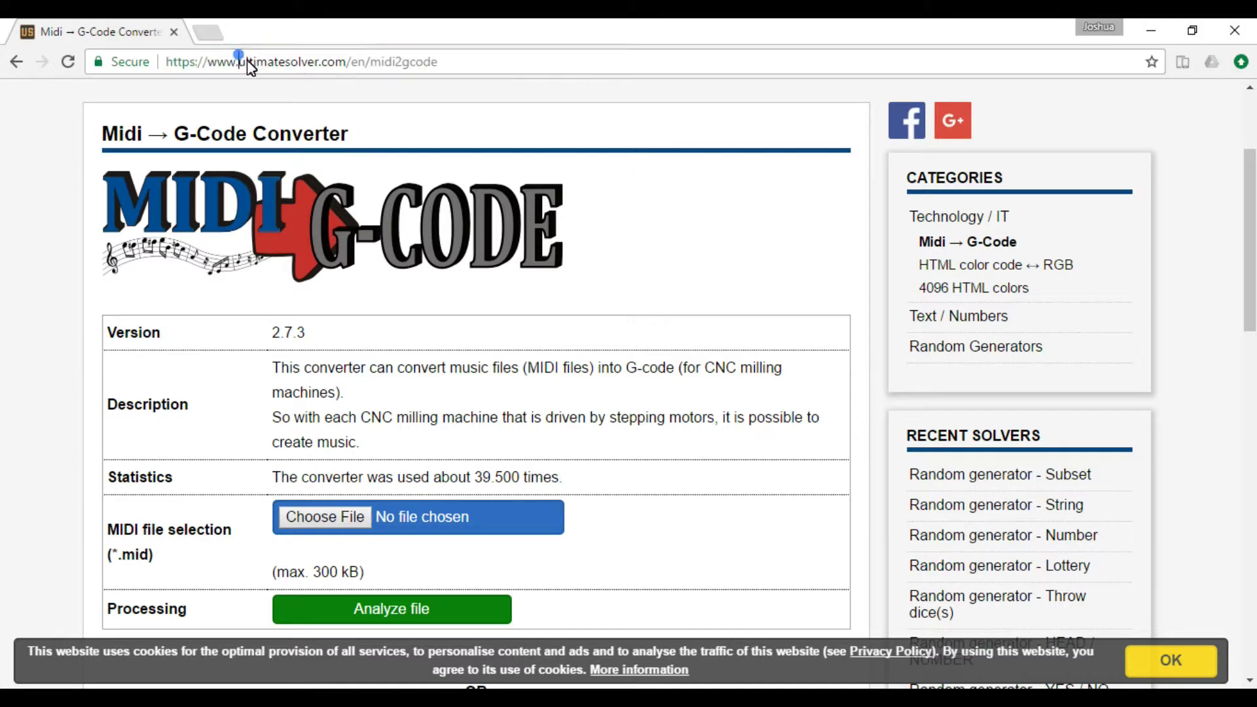
click(207, 33)
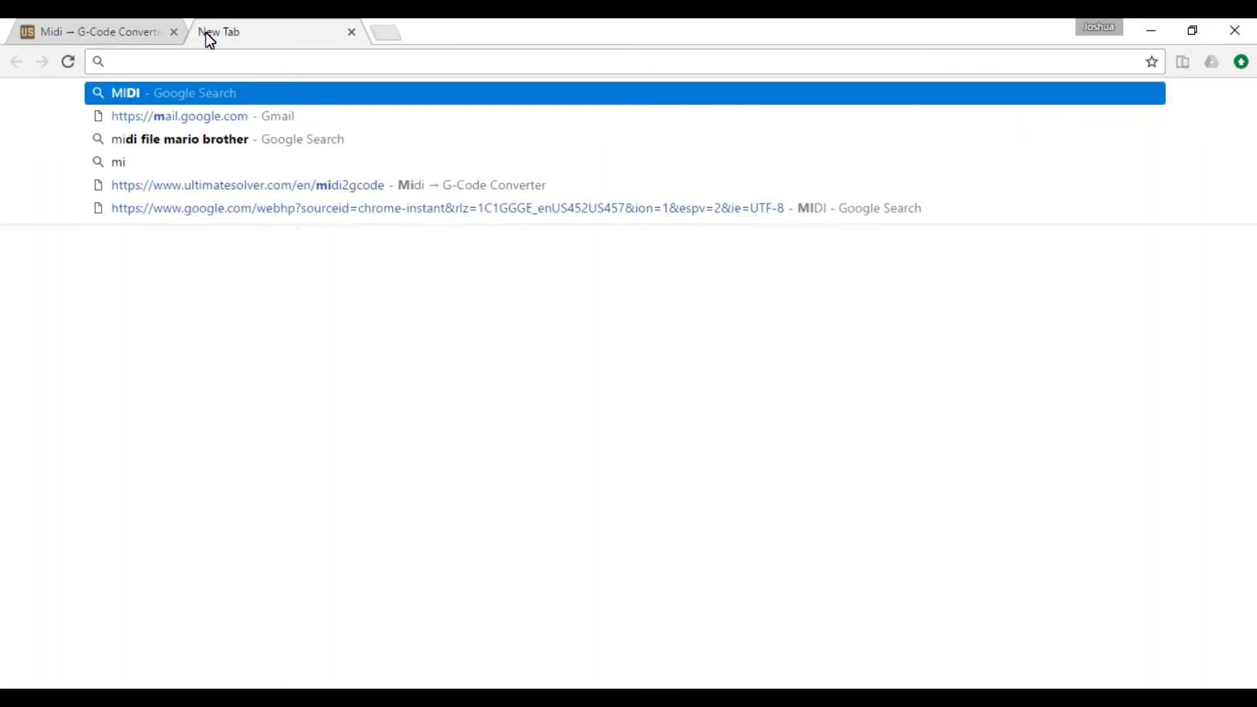
text(midi to )
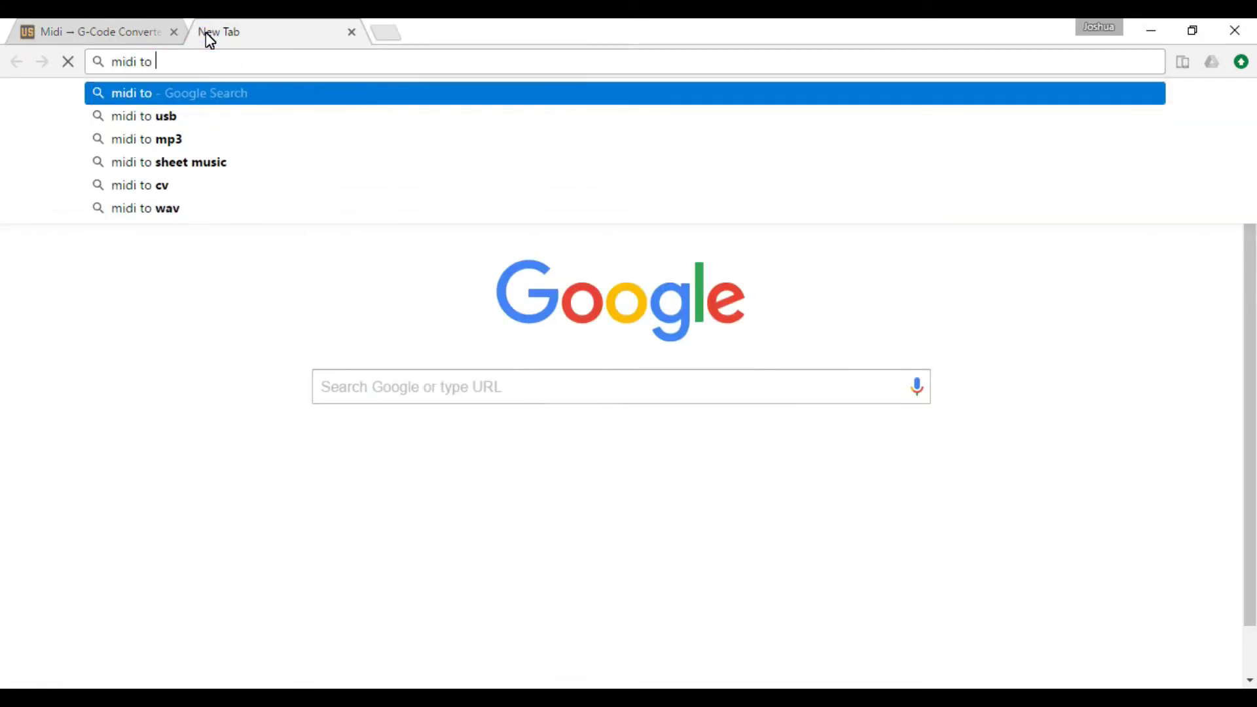
text(g code)
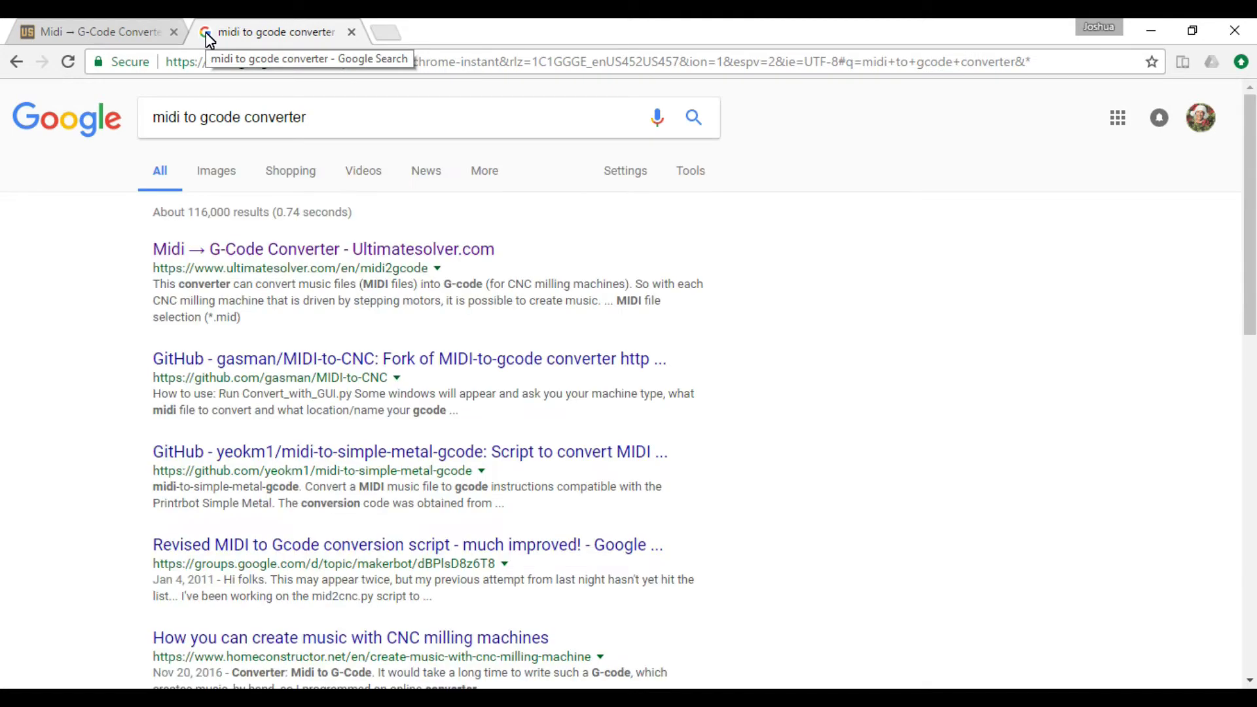
Open the Ultimatesolver converter result and load the 'Scott Joplin: The Entertainer' example
click(274, 250)
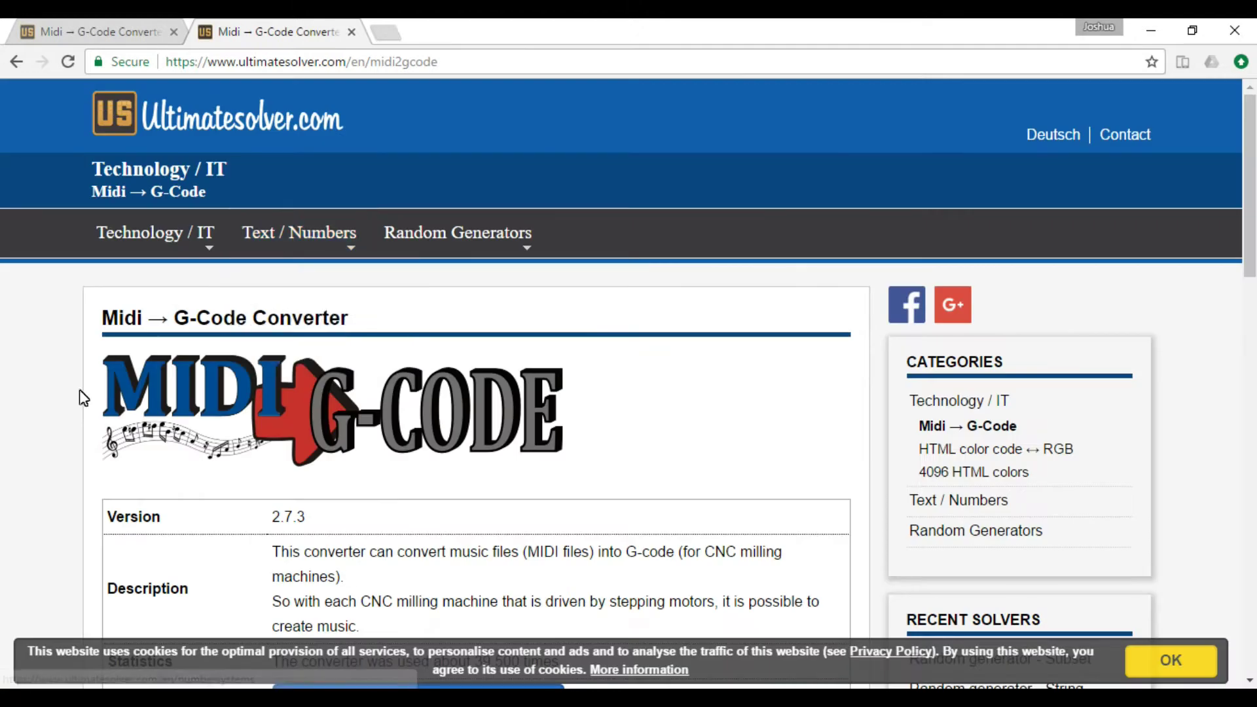
scroll(95, 390, down, 5)
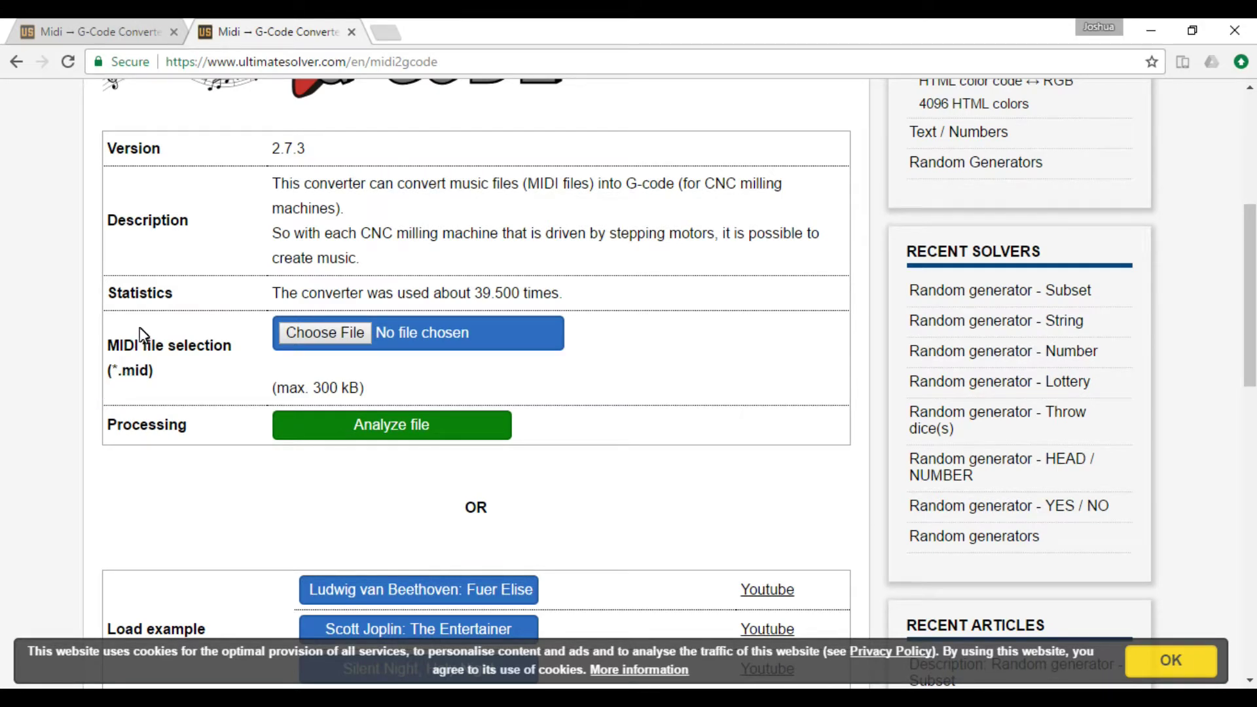
scroll(274, 392, down, 1)
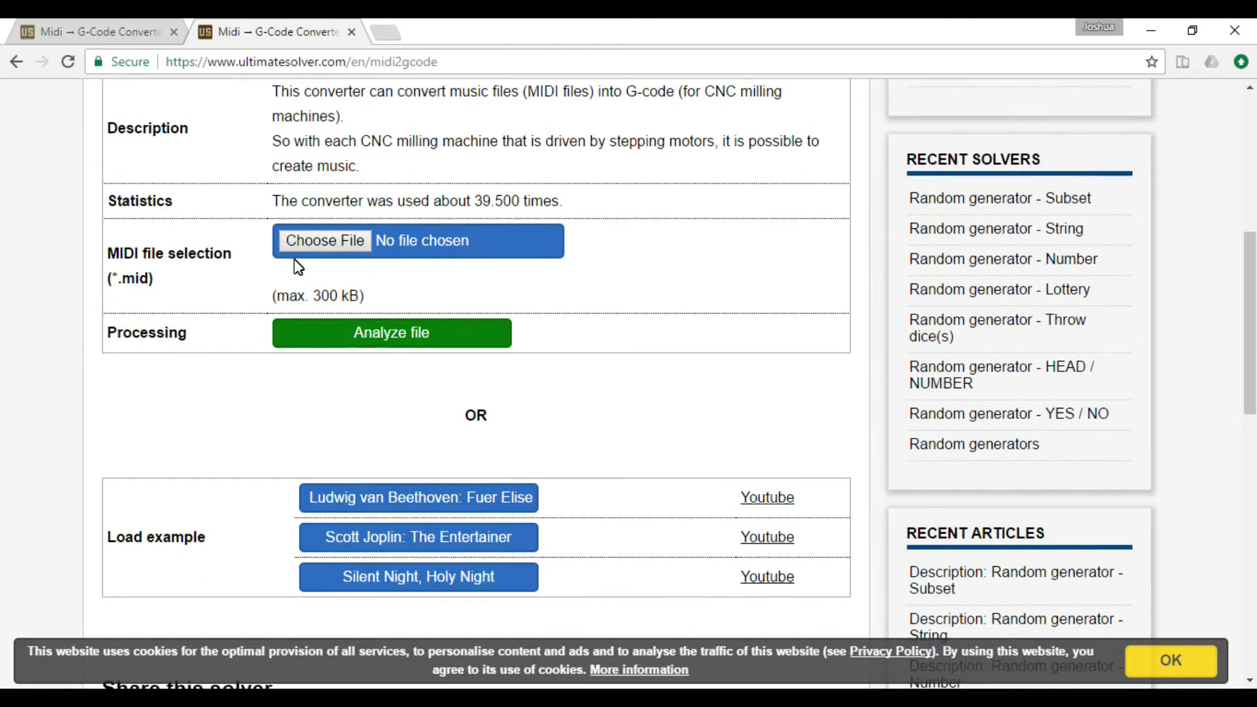
scroll(222, 417, down, 2)
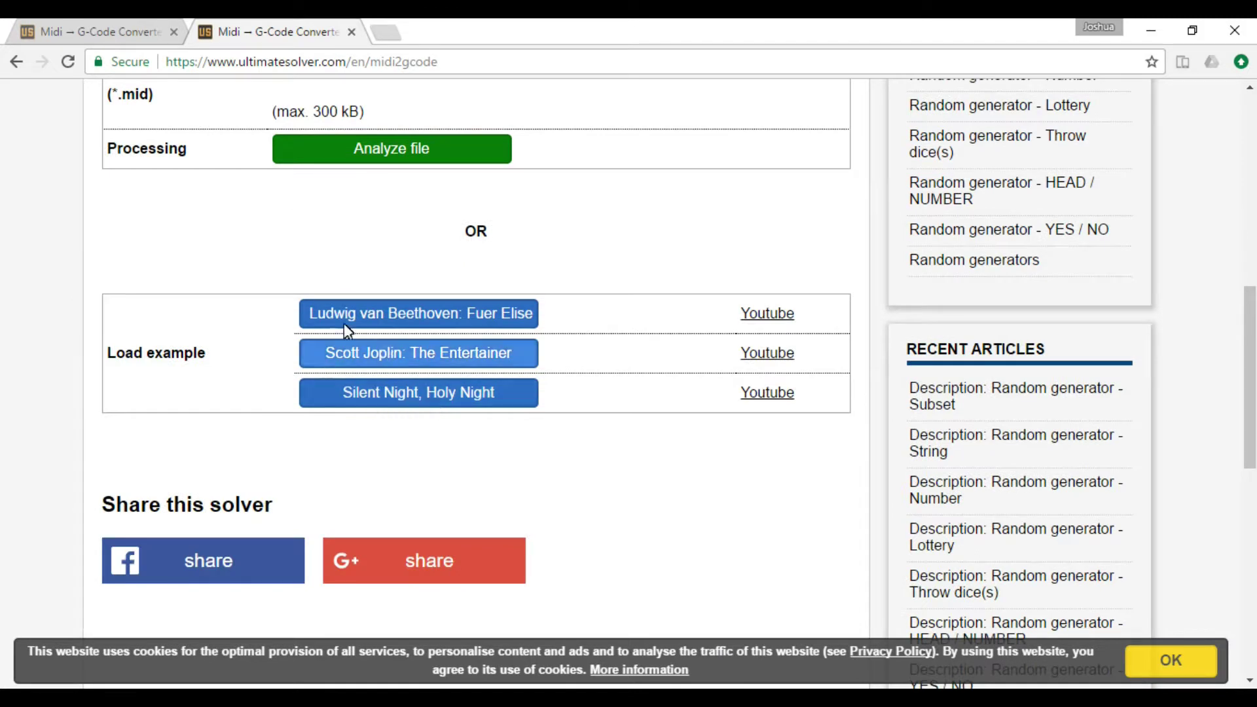
scroll(262, 371, up, 2)
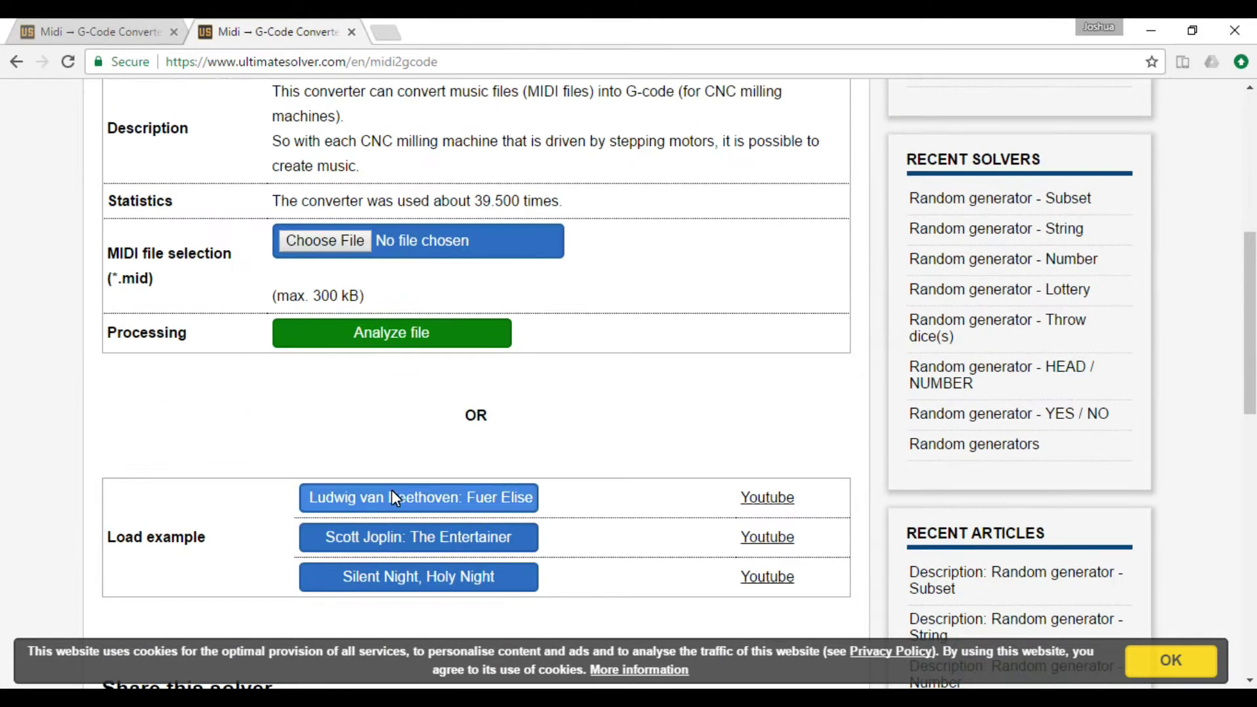
click(416, 539)
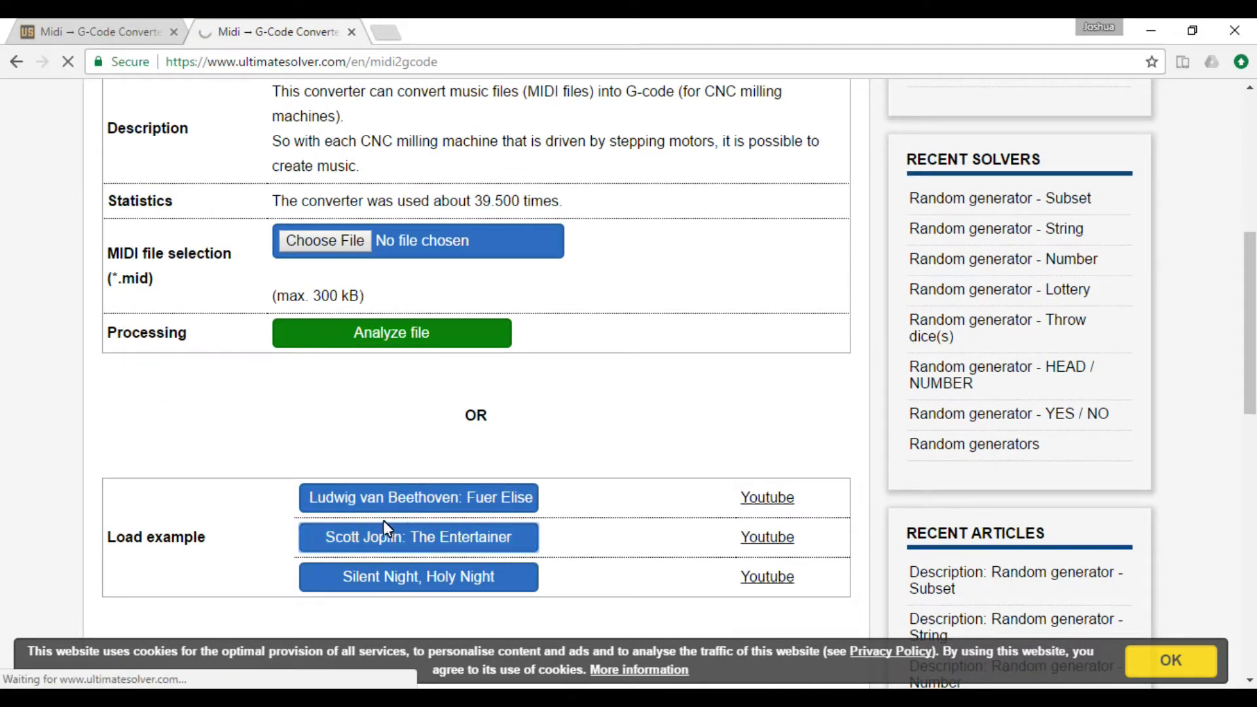
Check the X, Y and Z axis name fields in the settings table
scroll(194, 389, down, 3)
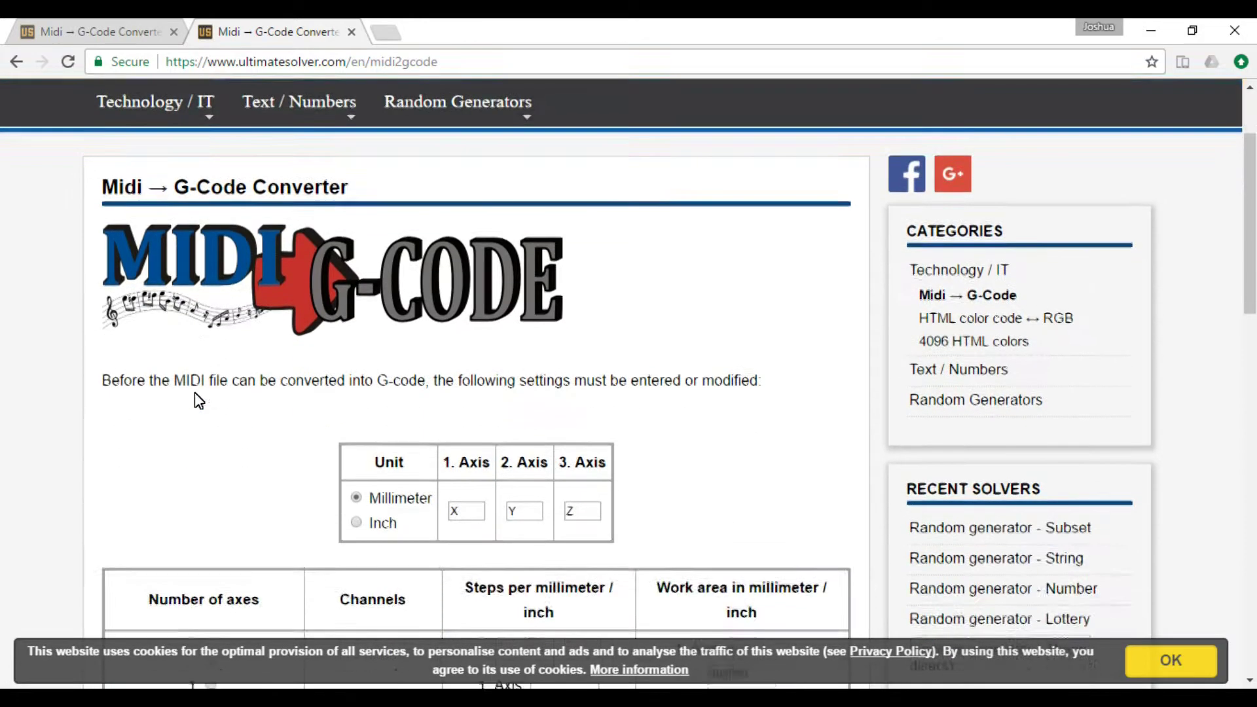
scroll(194, 392, down, 2)
scroll(183, 390, up, 1)
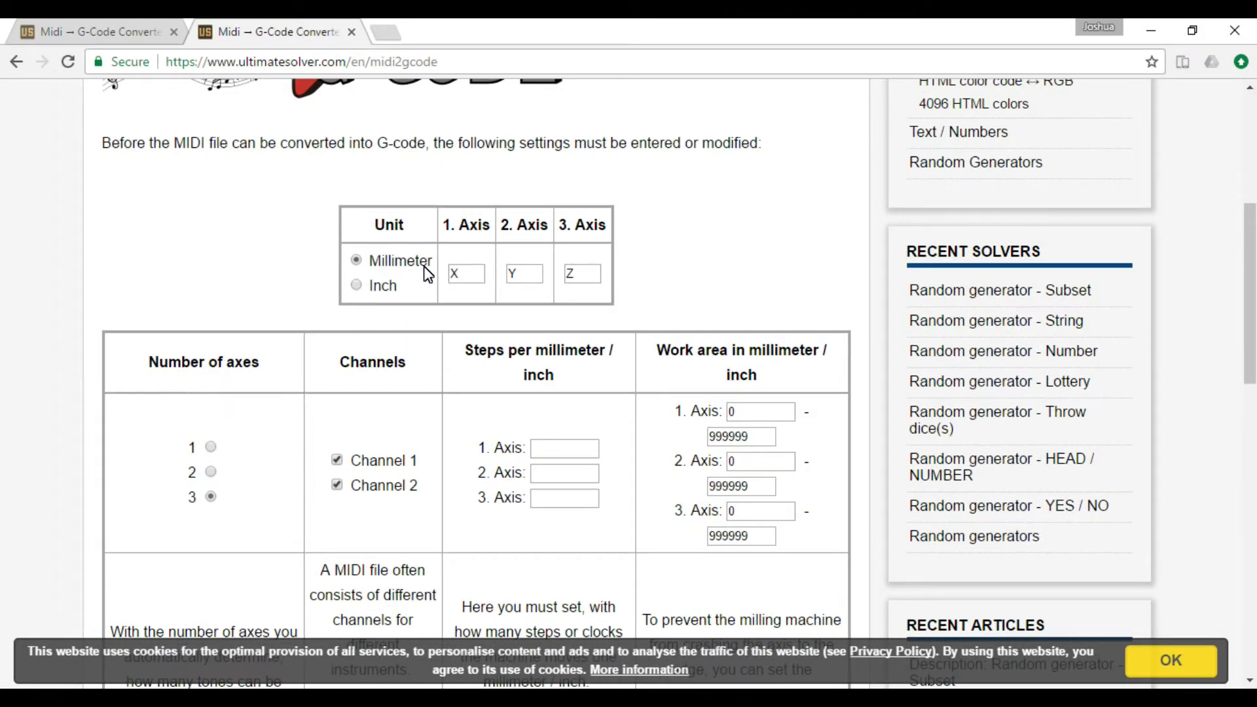
click(457, 275)
click(585, 274)
click(477, 281)
double_click(469, 275)
double_click(517, 275)
click(588, 273)
Find the Steps per millimeter column and select the 1. Axis steps field
scroll(254, 332, down, 1)
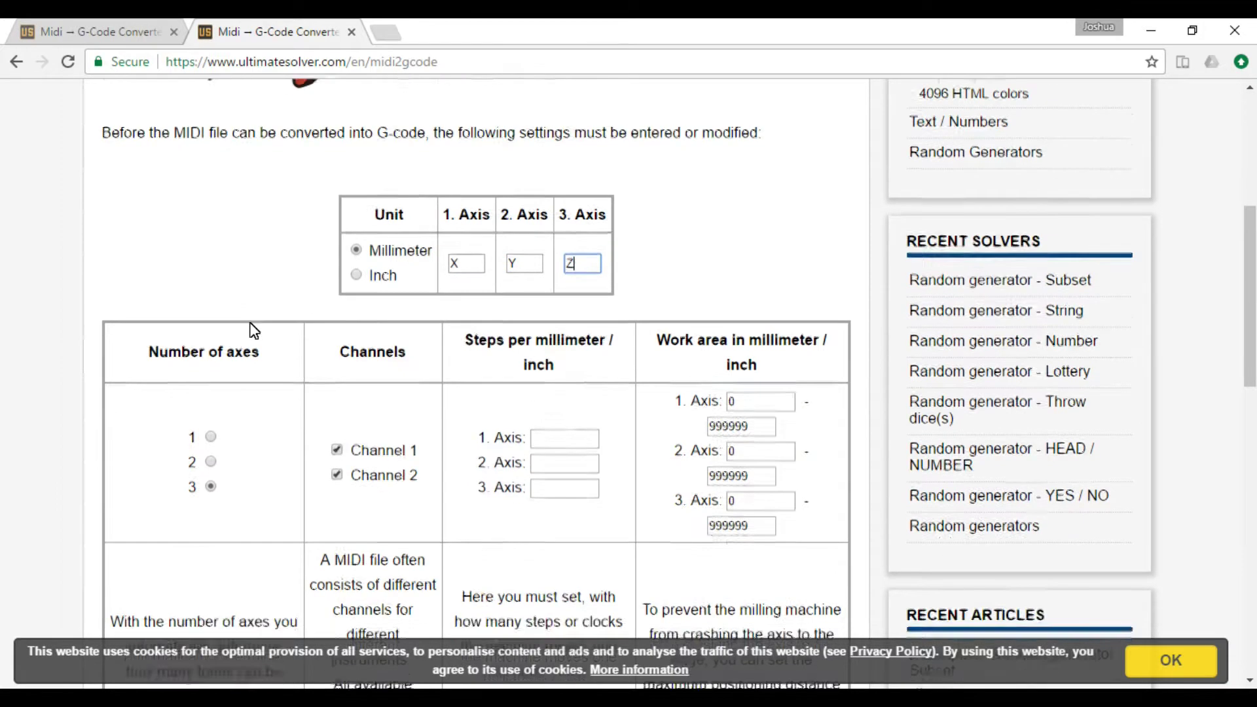
scroll(254, 332, down, 3)
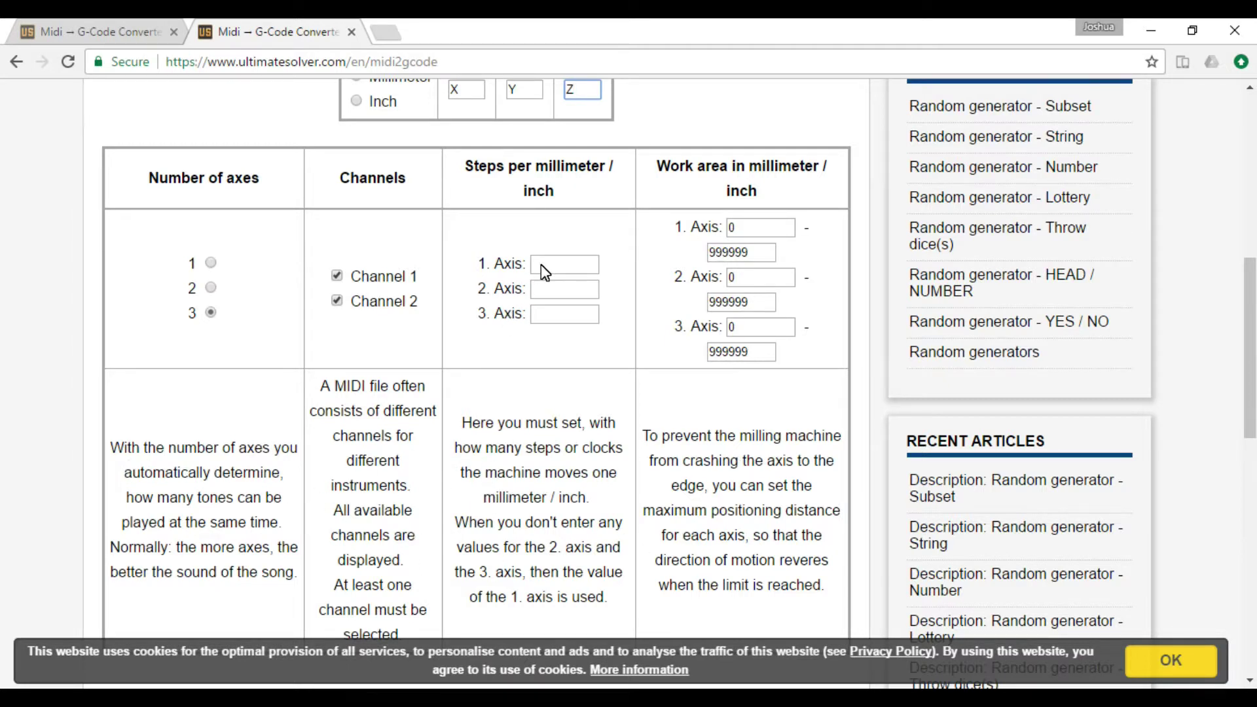
drag(562, 192, 449, 174)
click(466, 167)
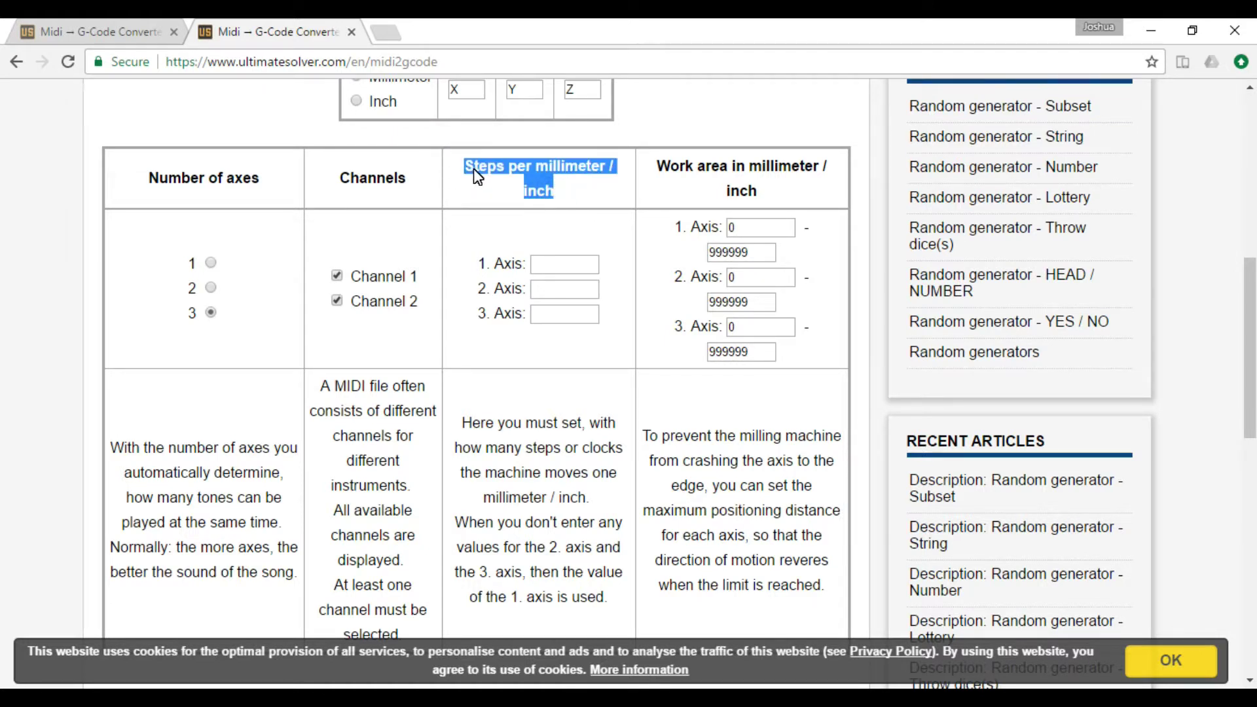
click(476, 173)
click(562, 267)
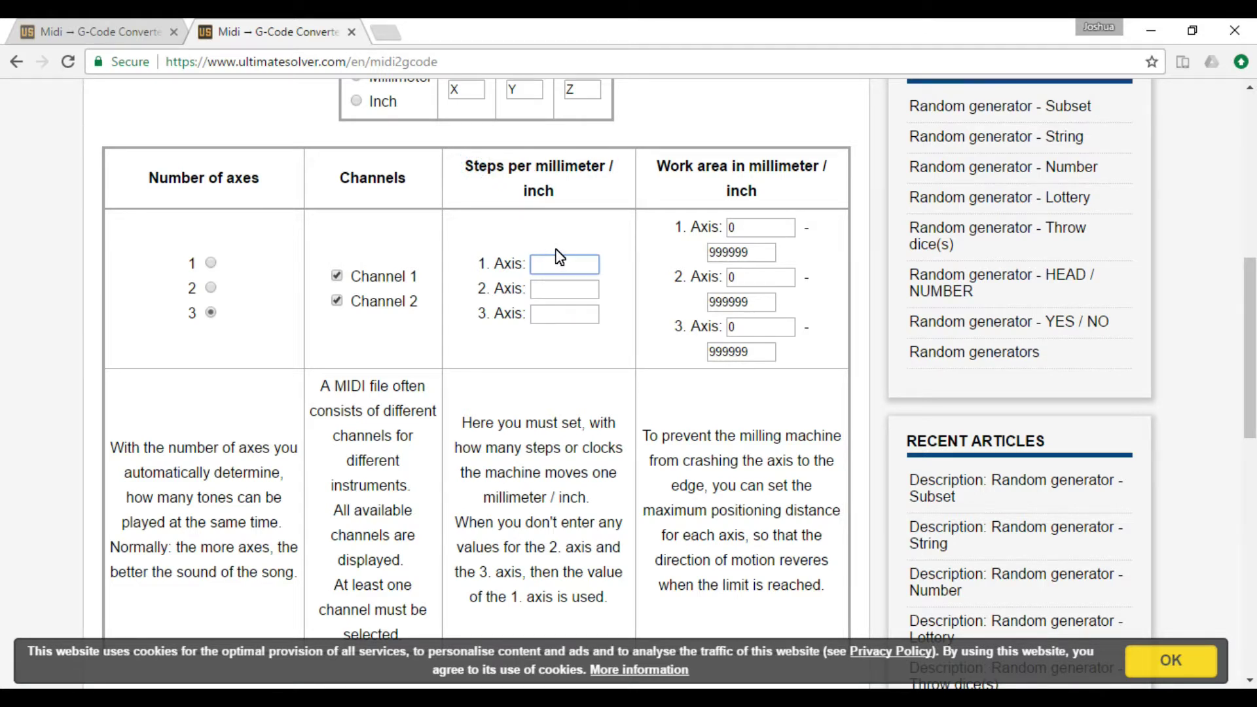
Enter 200 steps per millimetre for the 1., 2. and 3. axes
text(200)
key(Return)
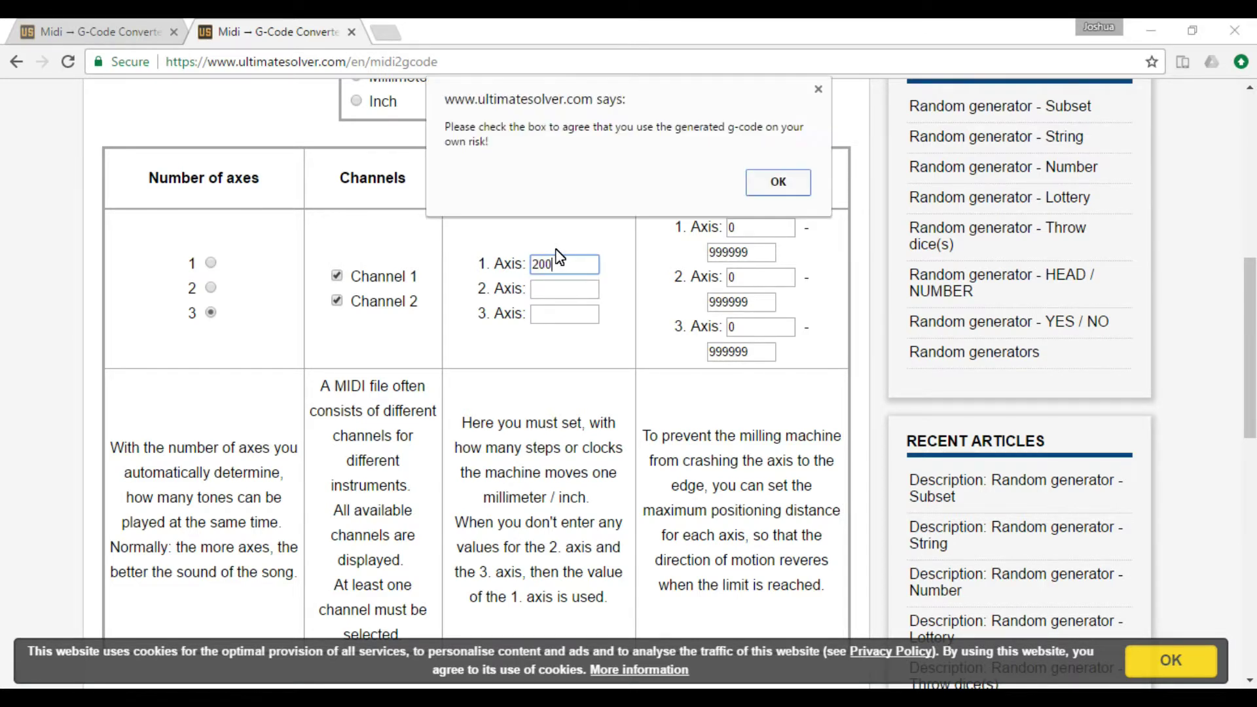
click(818, 87)
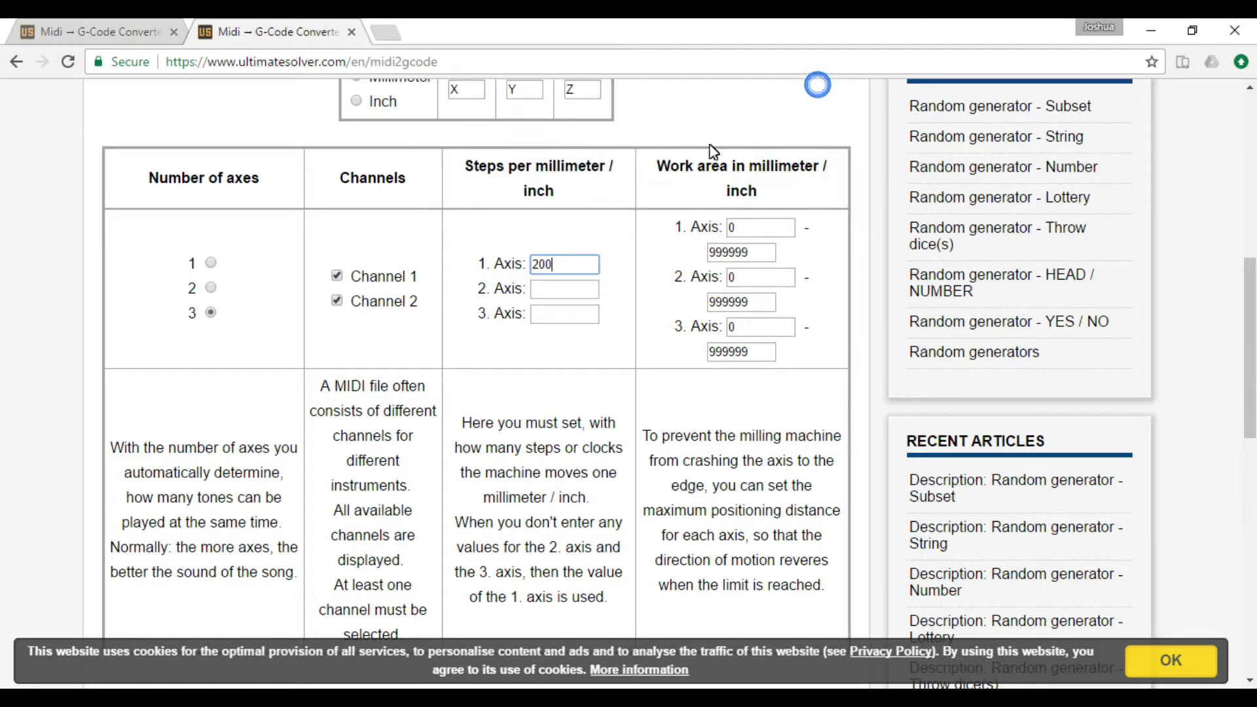
click(563, 267)
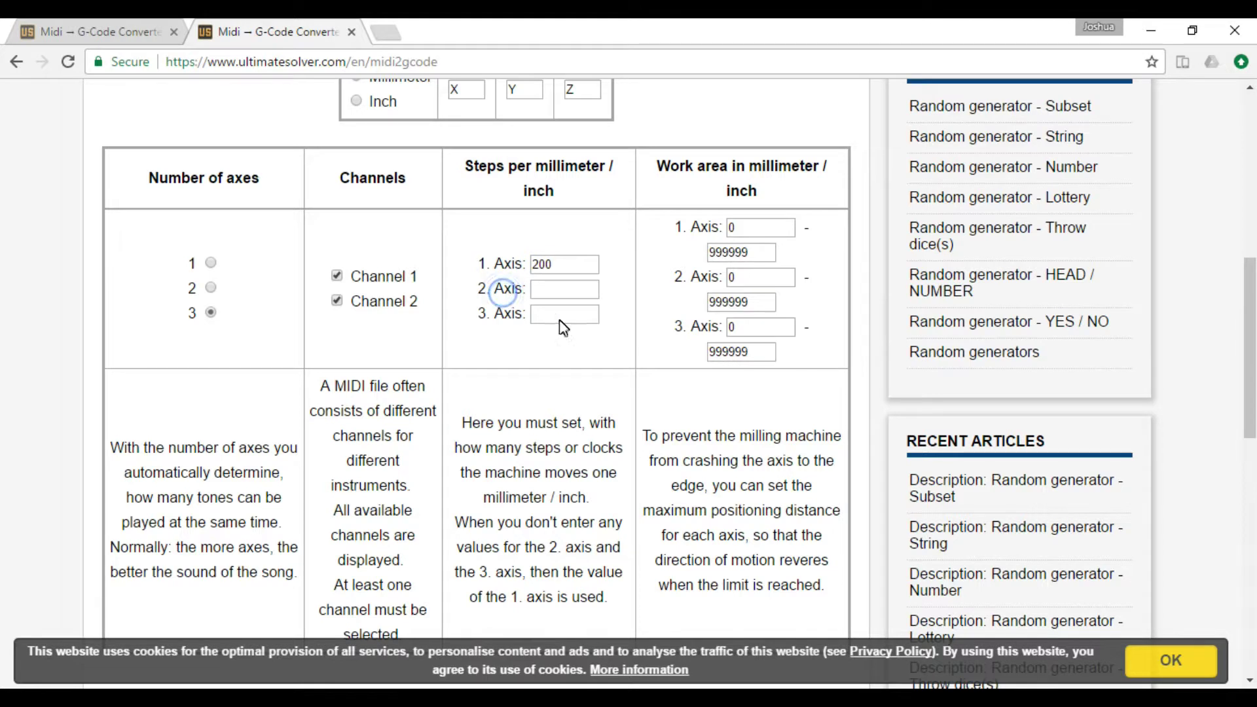
click(576, 292)
text(200)
key(Tab)
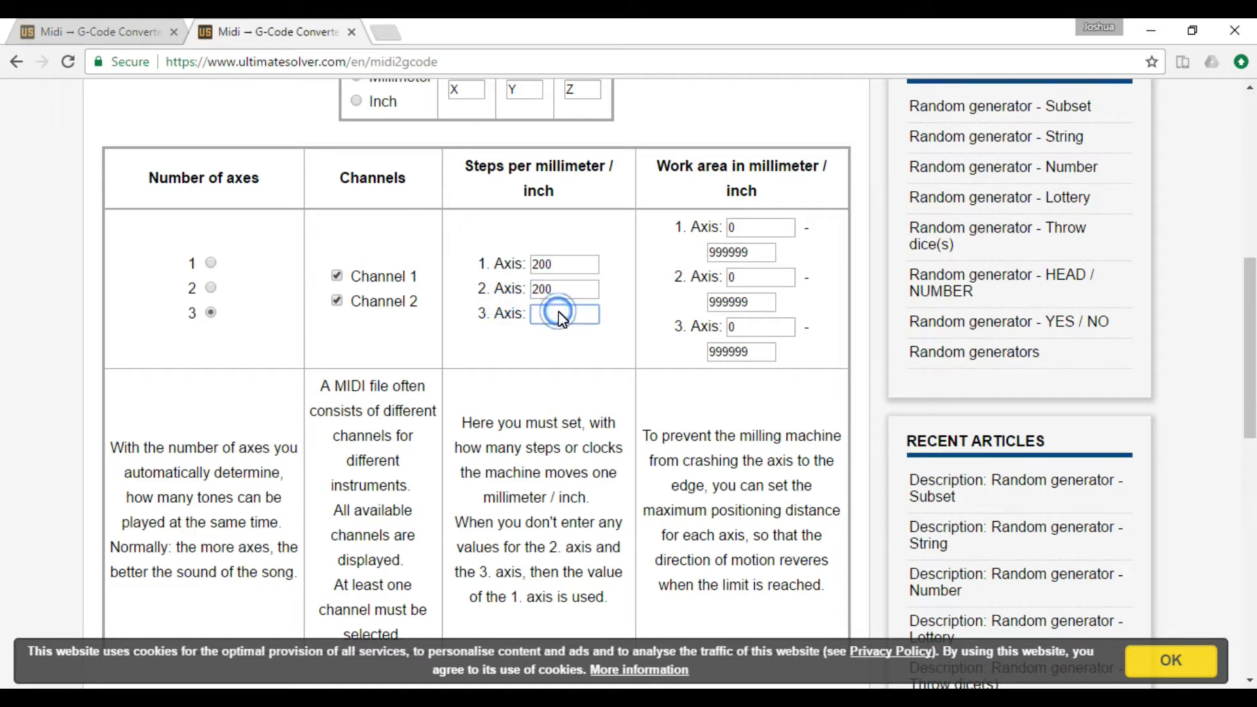
text(200)
Replace the 999999 work-area maximums with 200, 200 and 10, keeping 3 axes
click(736, 252)
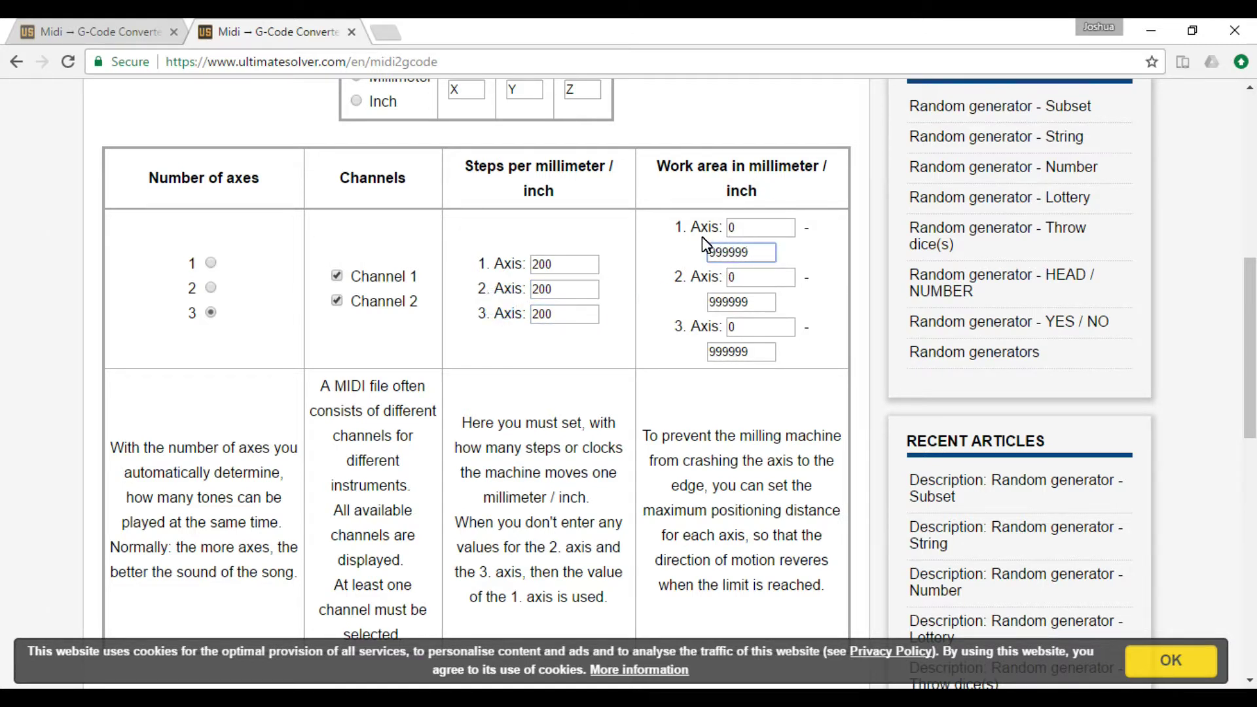
drag(768, 254, 685, 265)
click(211, 288)
click(212, 313)
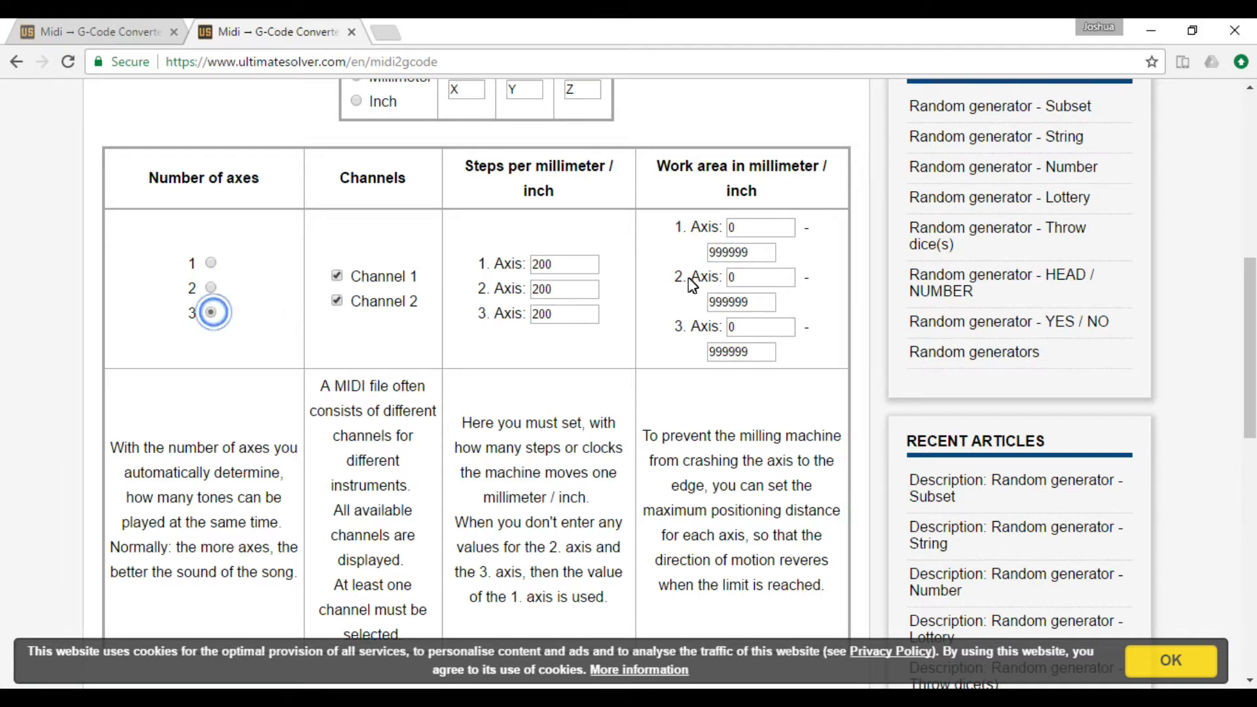
drag(767, 254, 681, 270)
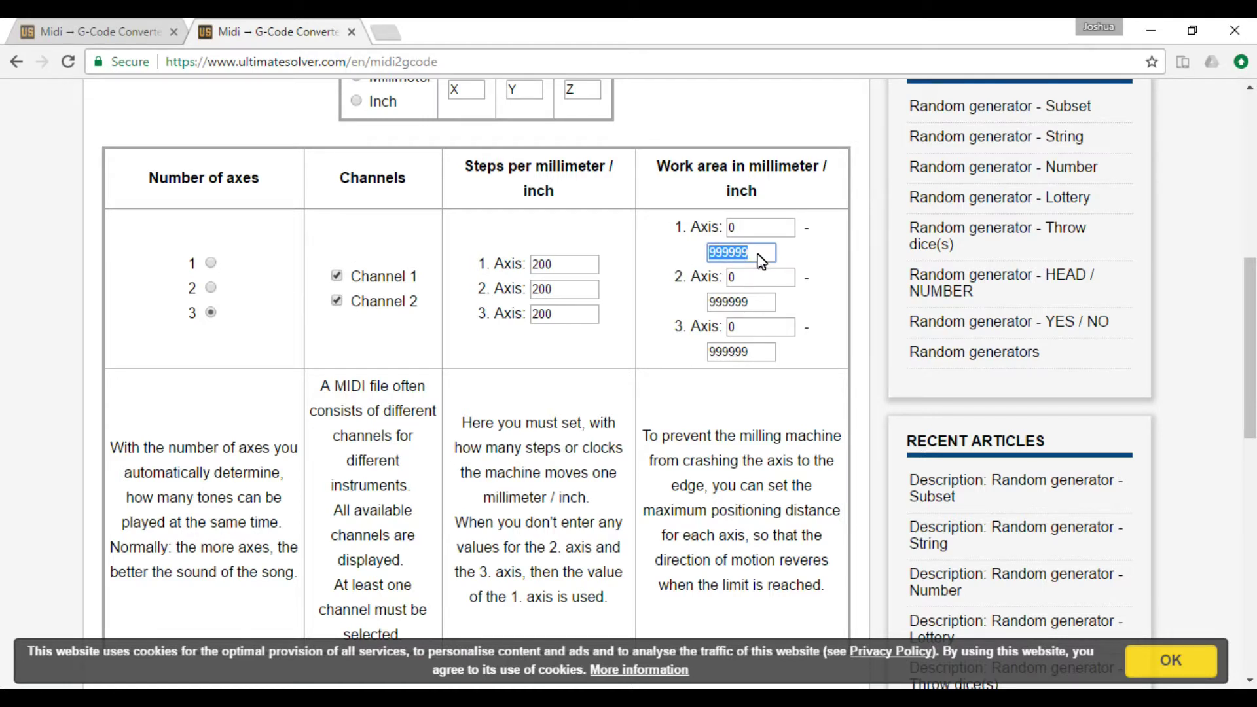
text(200)
double_click(758, 301)
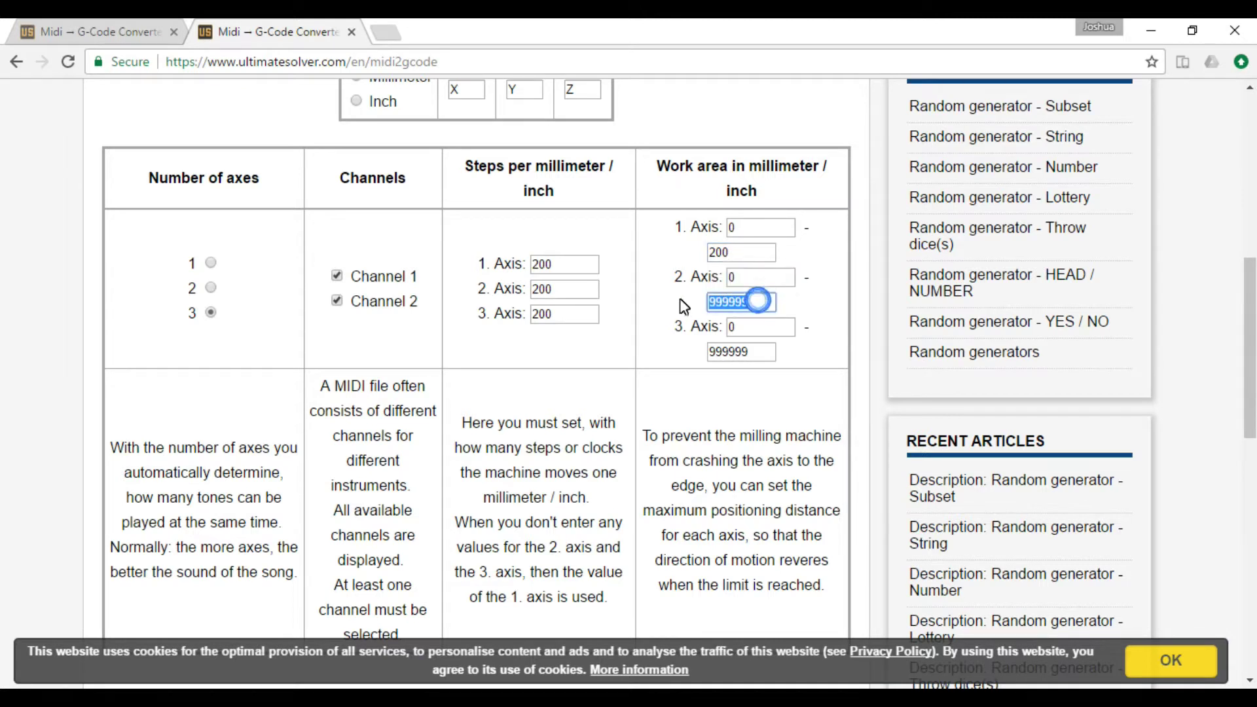
text(200)
double_click(751, 347)
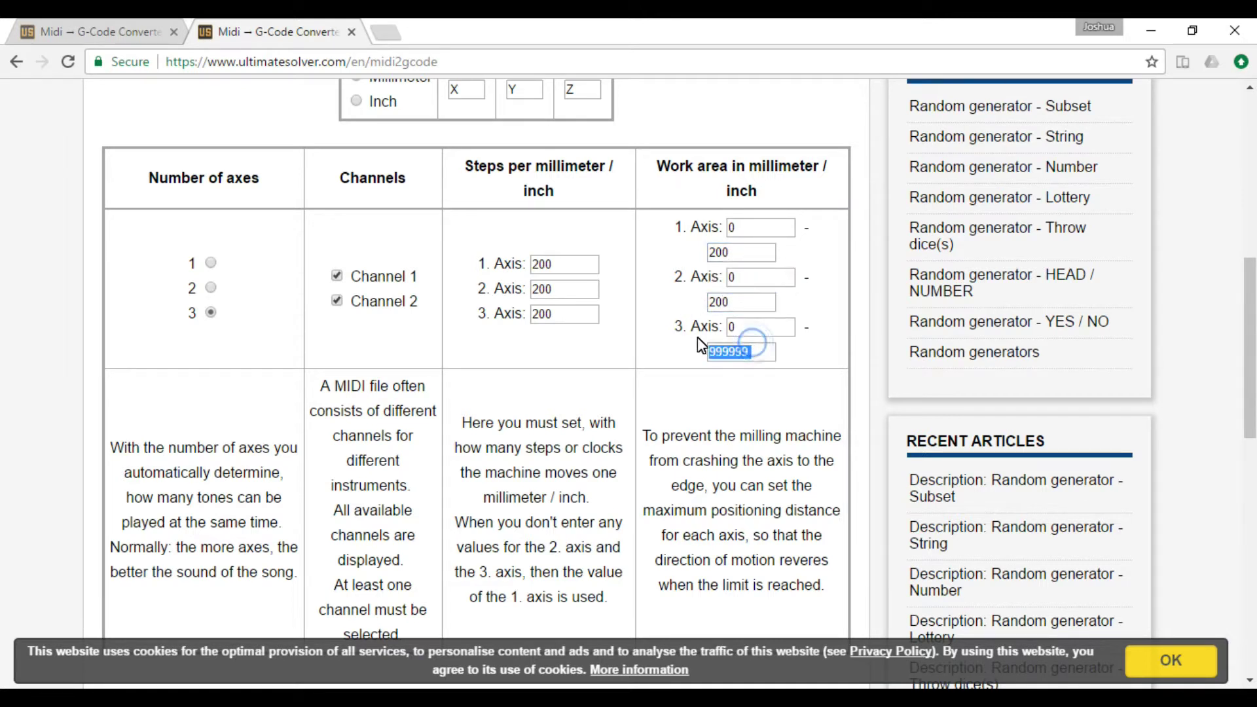
click(759, 354)
drag(759, 359, 694, 359)
text(10)
click(694, 360)
scroll(613, 364, down, 3)
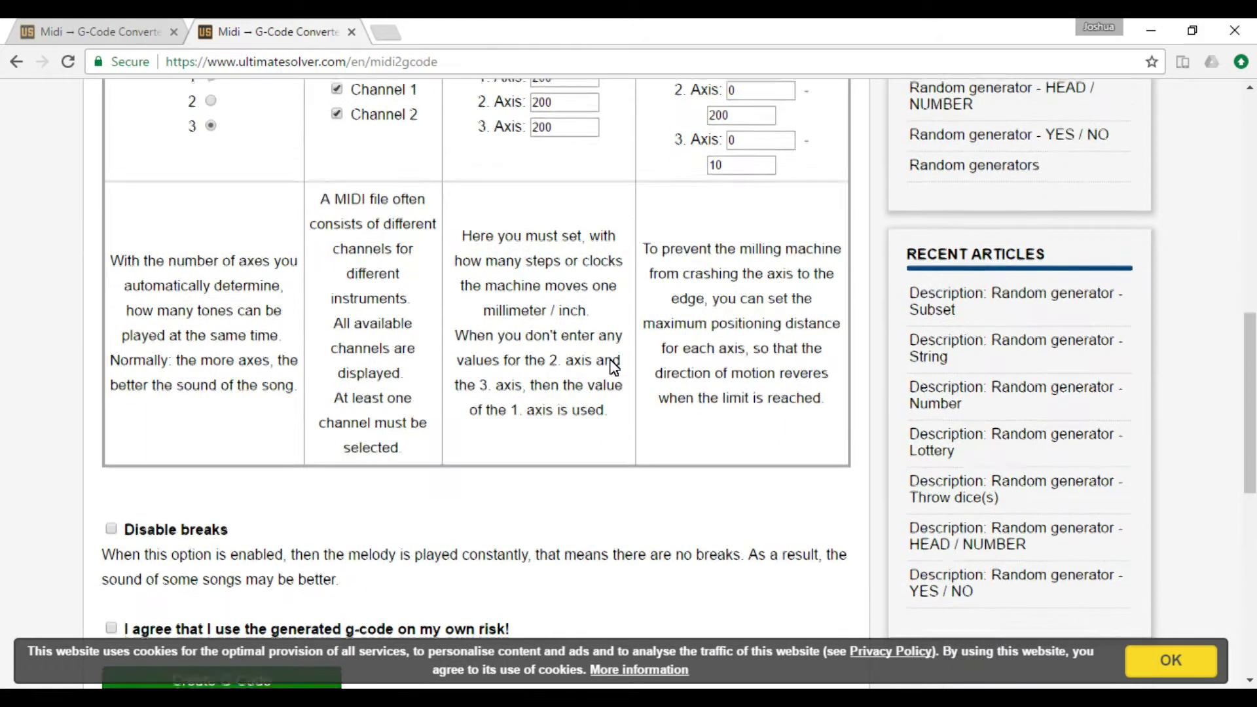
Turn on Disable breaks
scroll(612, 364, down, 3)
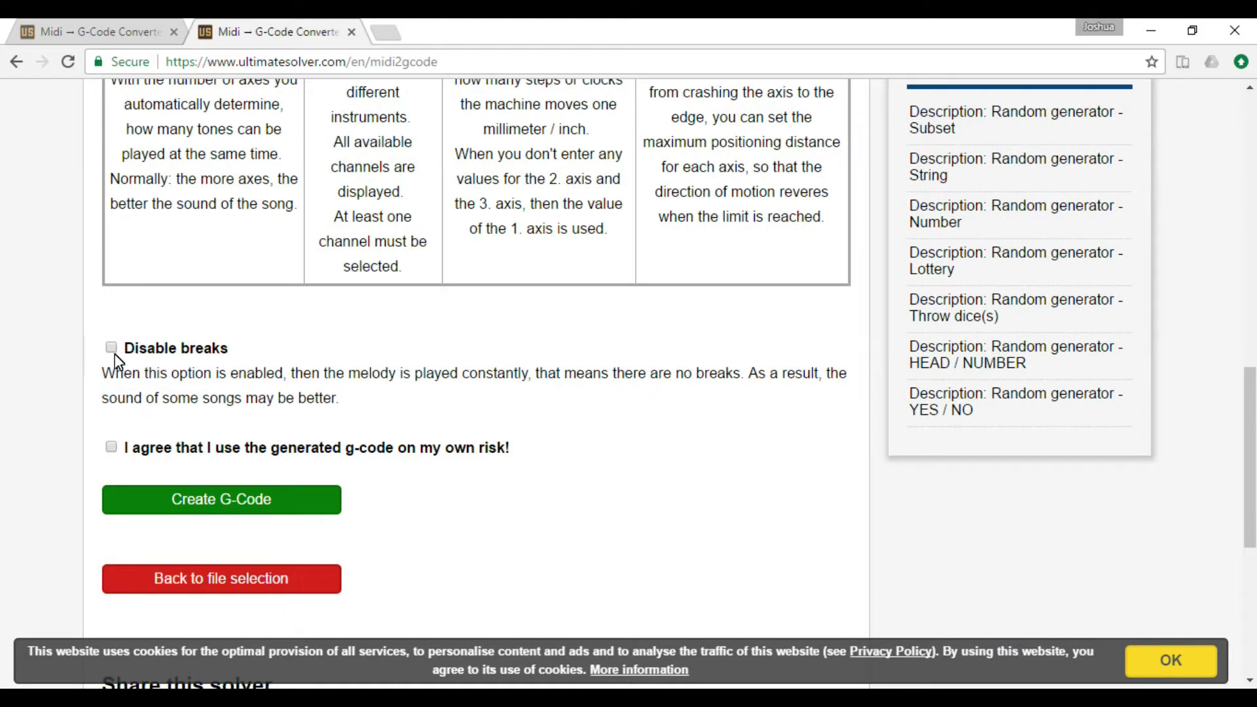
click(112, 351)
drag(312, 391, 584, 374)
drag(426, 373, 613, 383)
click(611, 379)
Accept the own-risk agreement and run Create G-Code
click(112, 448)
scroll(769, 362, up, 5)
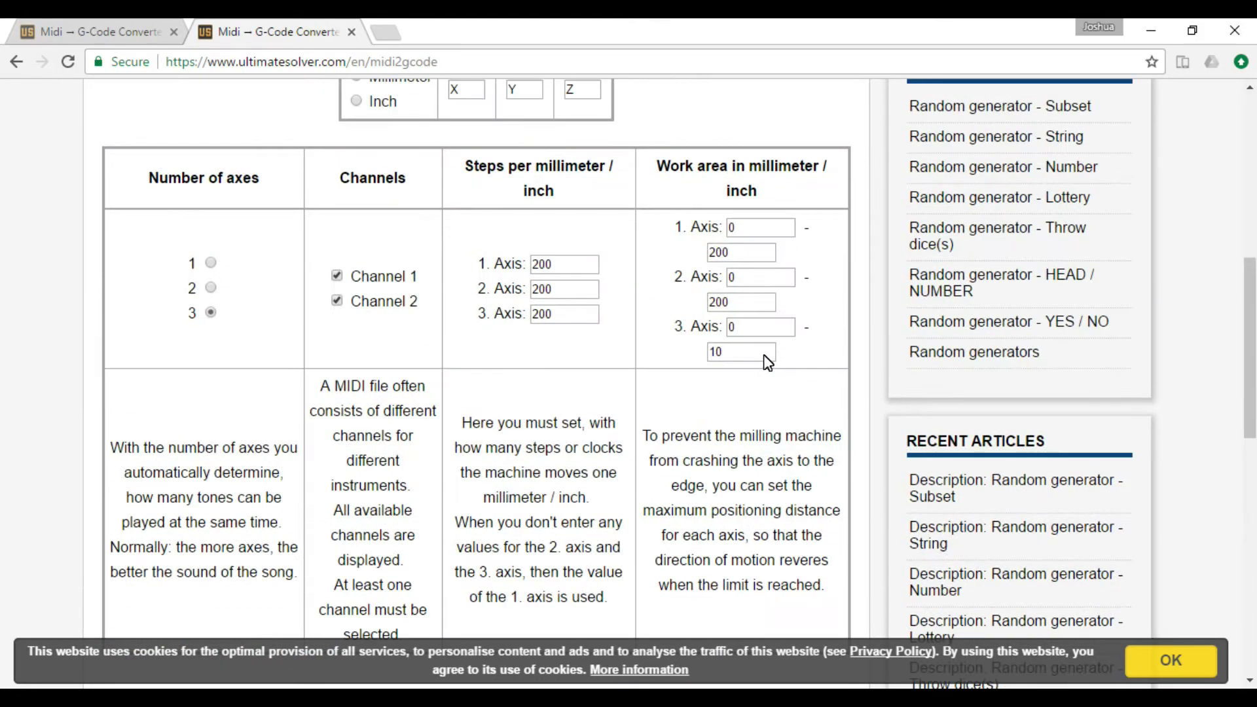
scroll(550, 402, down, 5)
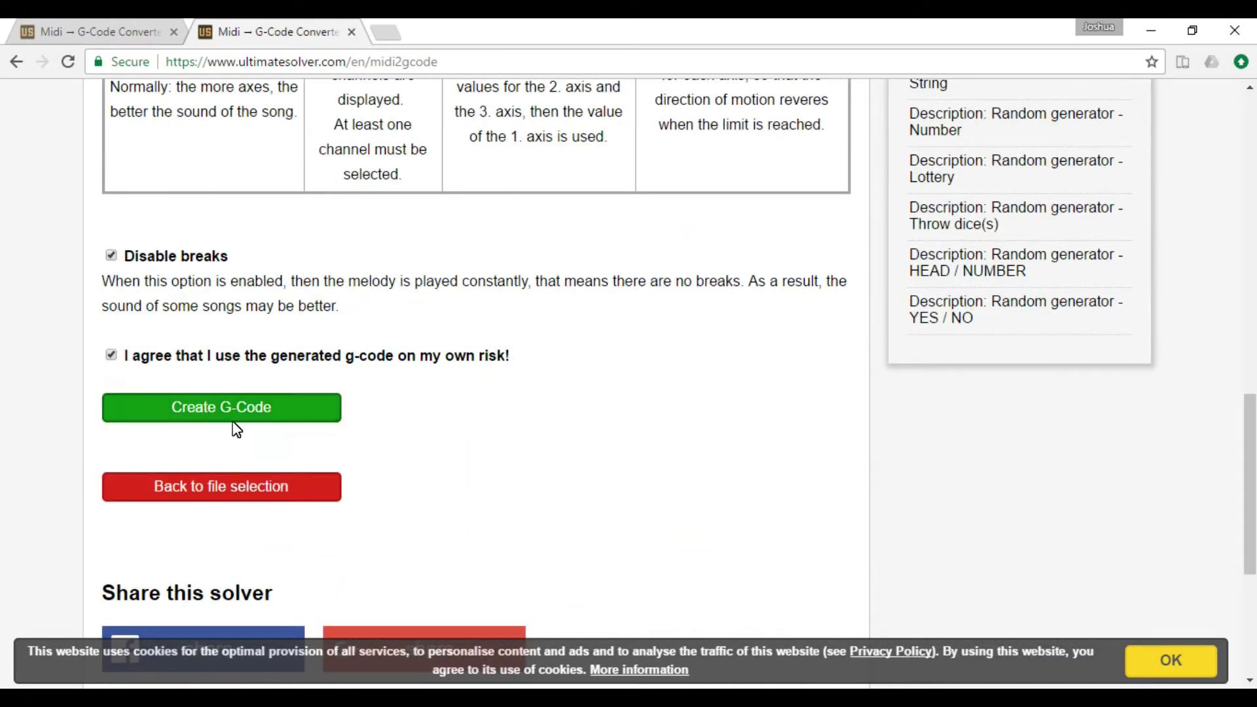
click(204, 417)
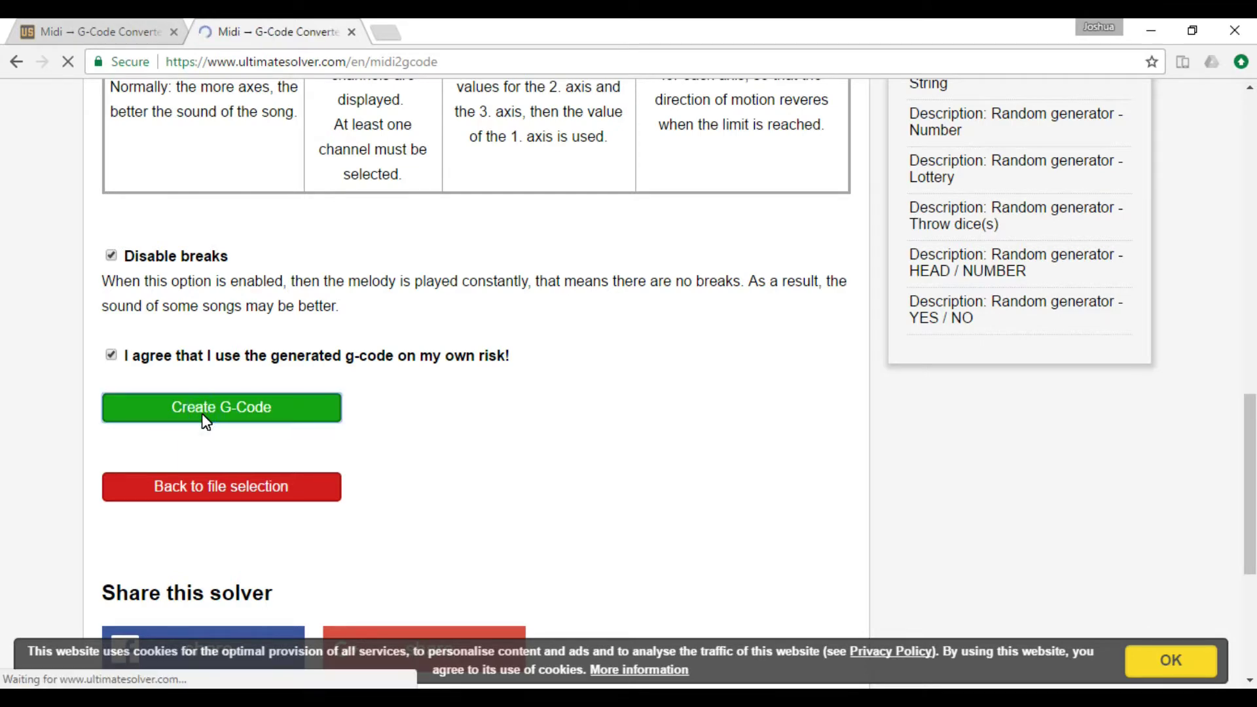
Review the generated G-code for Scott_Joplin_-_The_Entertainer.mid on the results page
scroll(206, 458, down, 7)
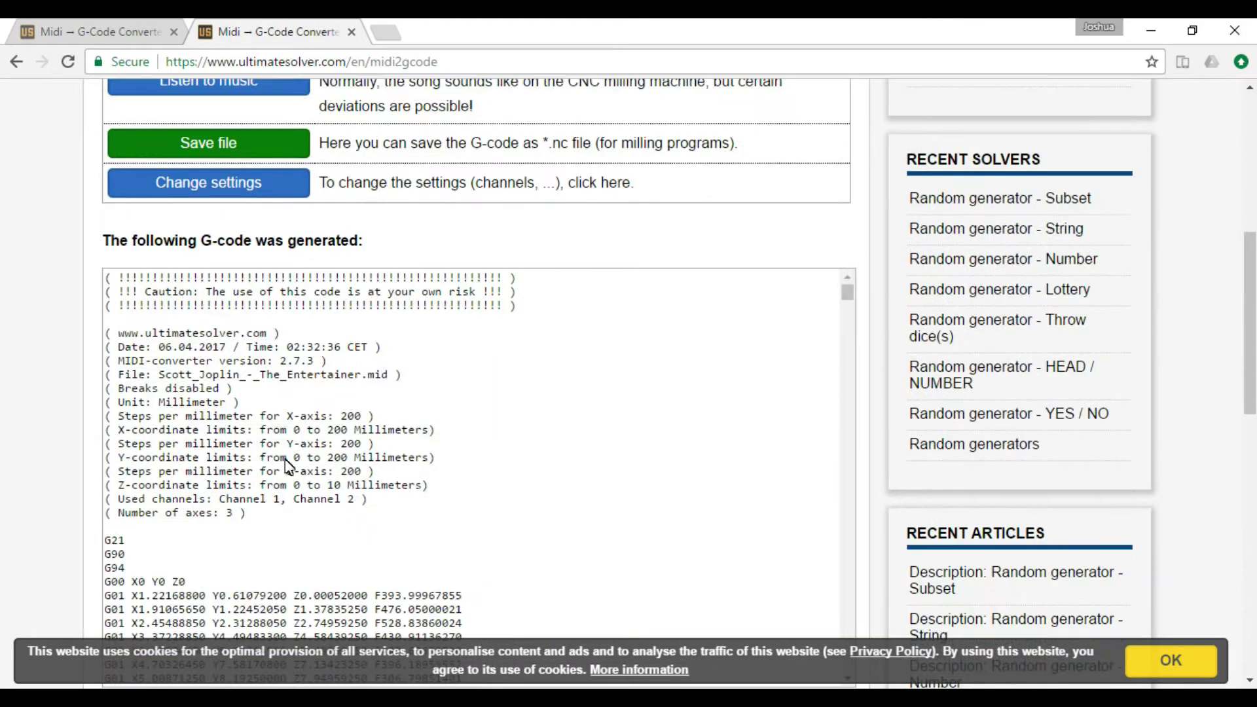
drag(155, 329, 850, 655)
drag(848, 595, 842, 277)
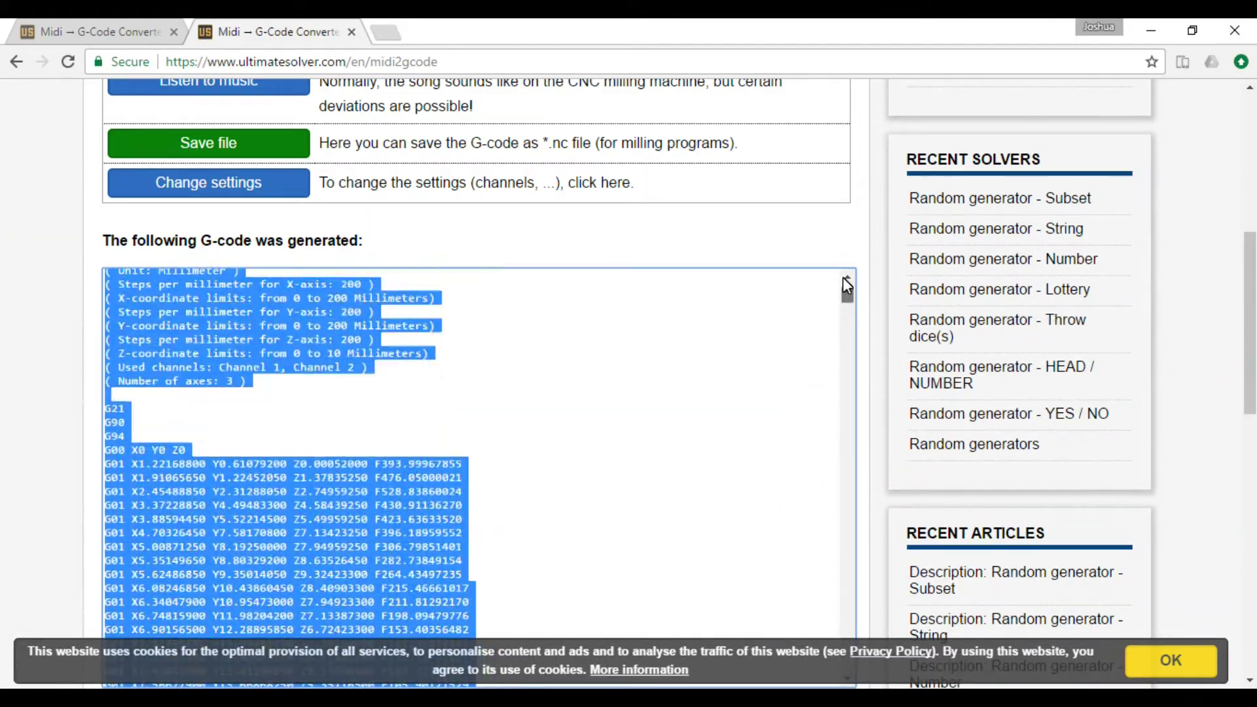
click(620, 326)
click(417, 251)
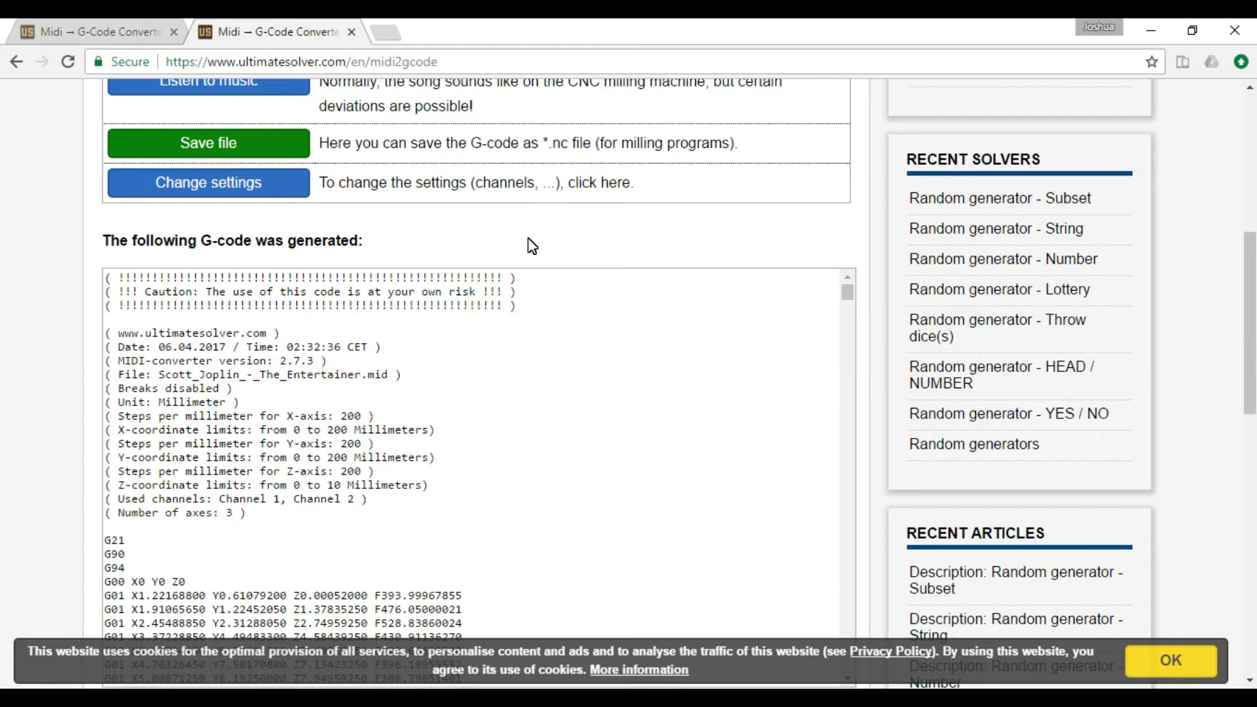
click(389, 230)
scroll(289, 265, up, 2)
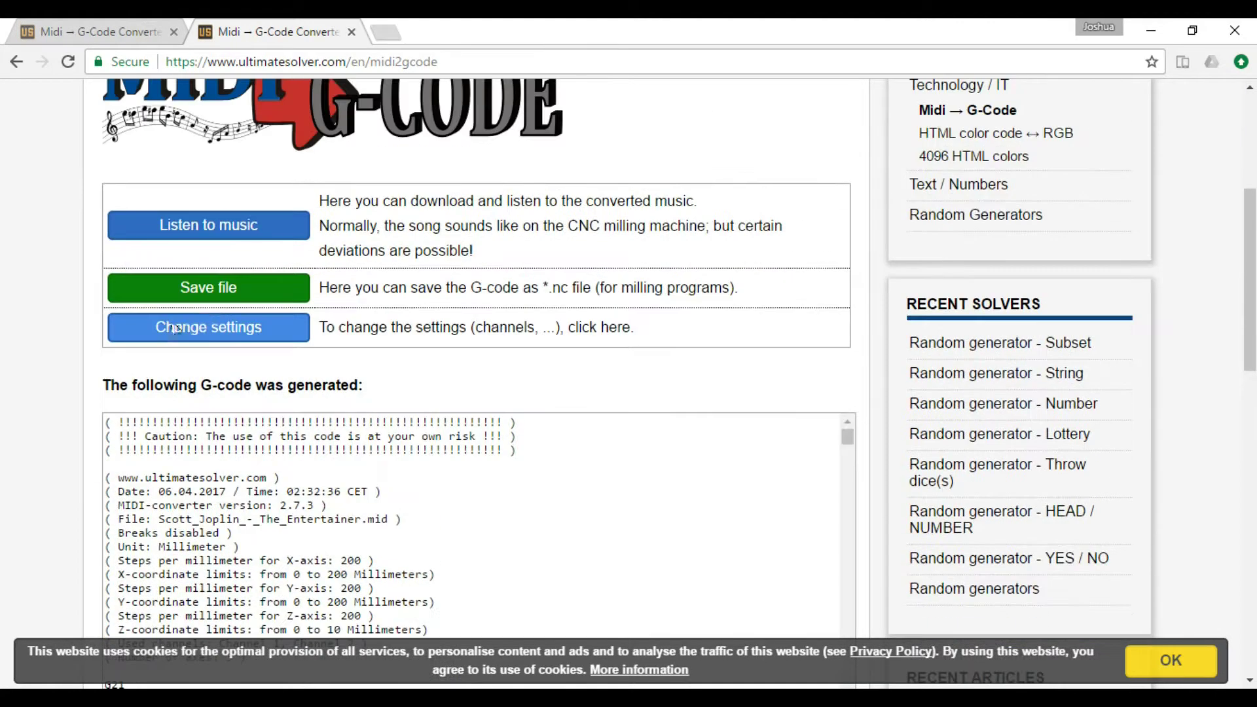
click(92, 359)
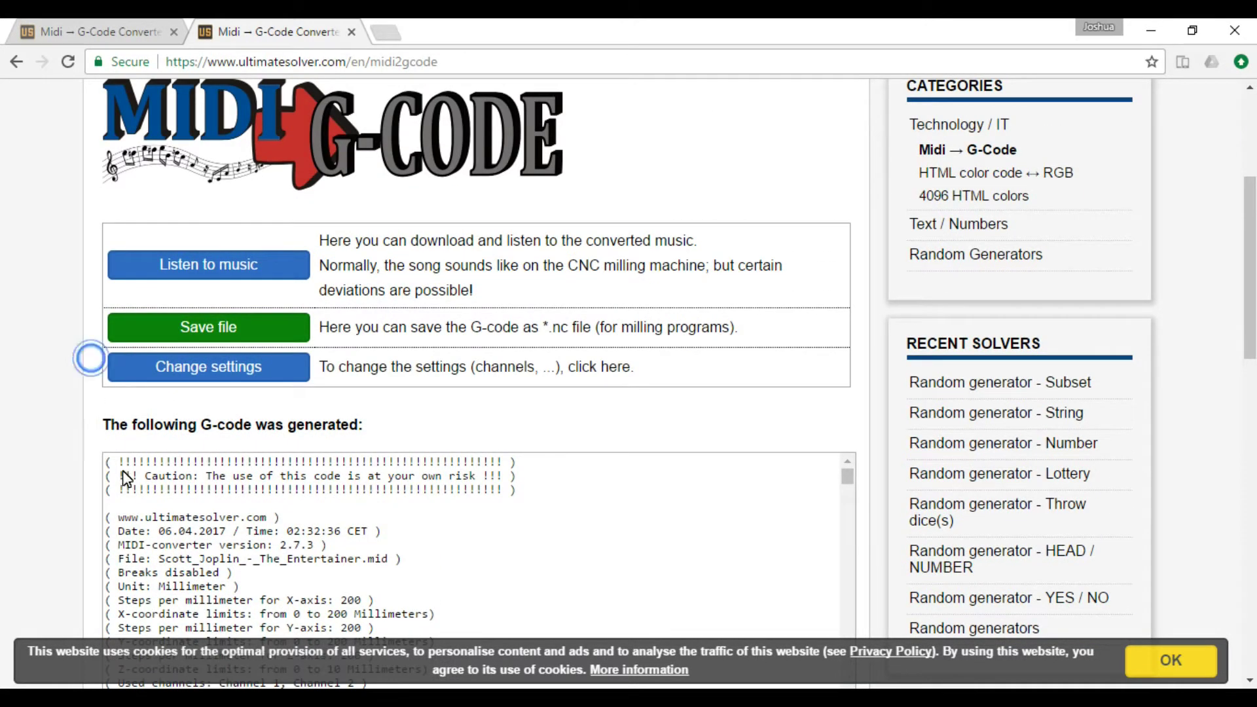
click(101, 427)
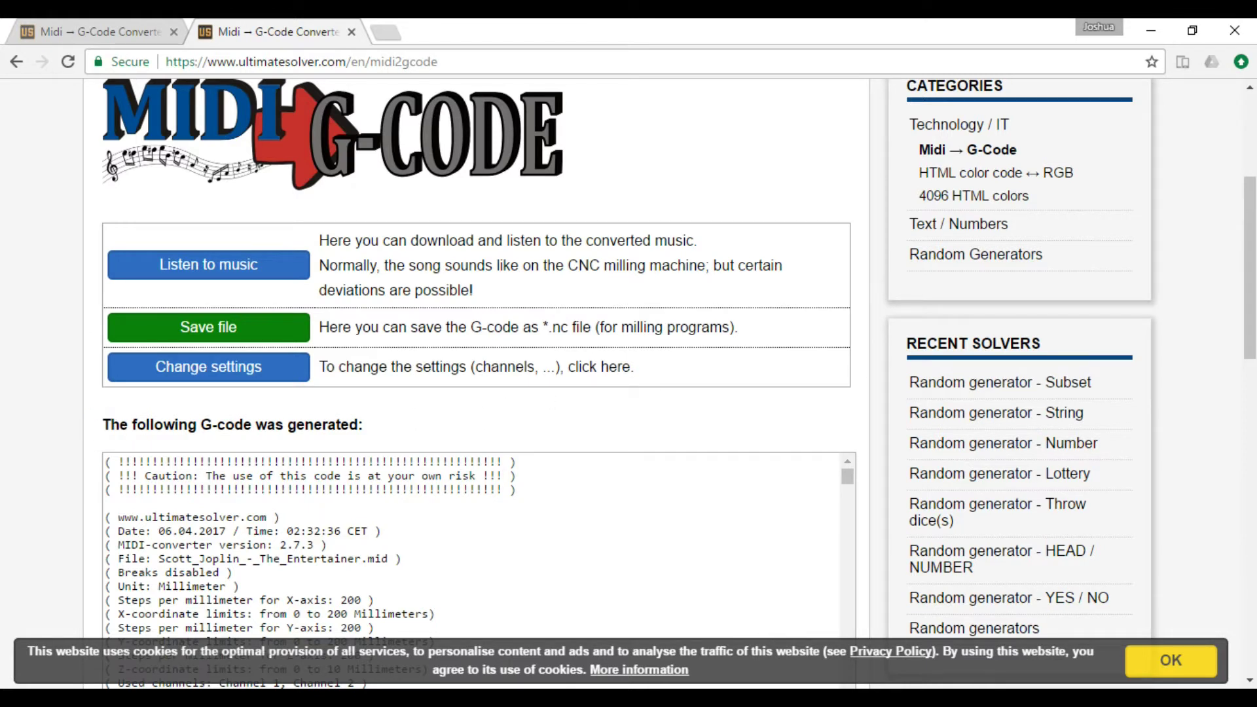